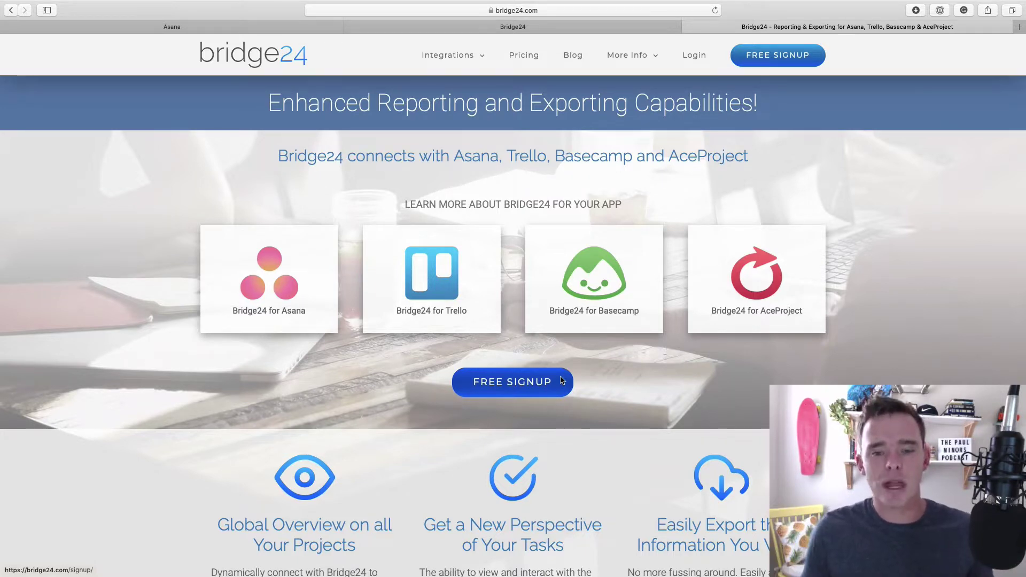
pyautogui.click(519, 27)
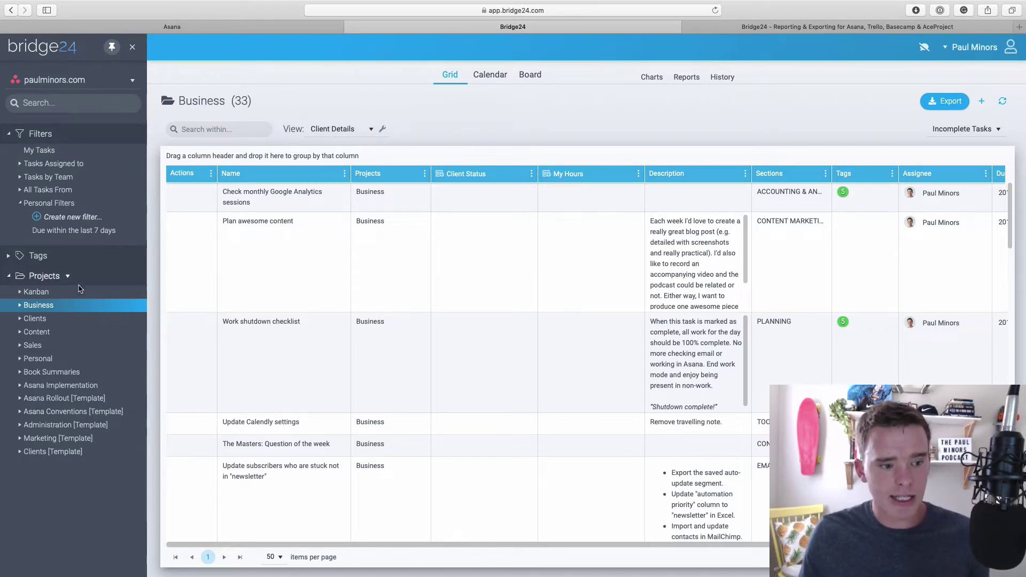
# Step: Keep paulminors.com as the connected workspace for the Business grid's Default view
pyautogui.click(70, 80)
pyautogui.click(70, 268)
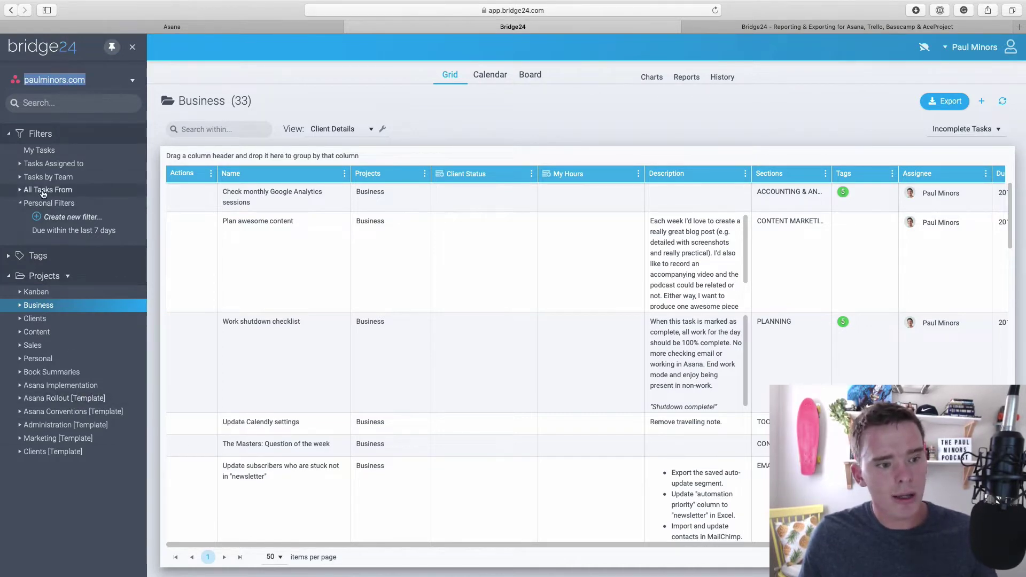
pyautogui.moveTo(110, 230)
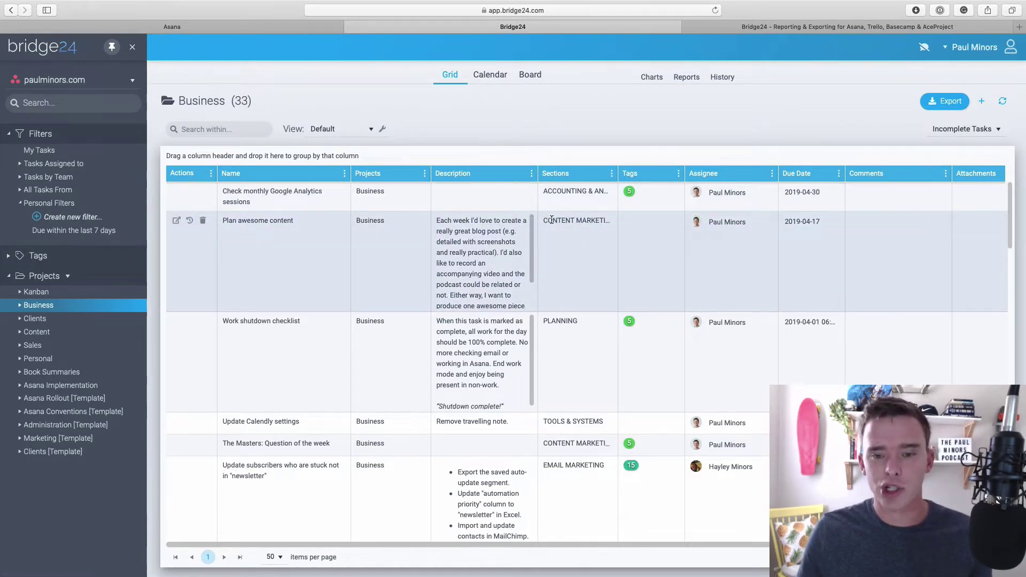
# Step: Look over the Description column's Columns submenu and close it without changes
pyautogui.click(532, 173)
pyautogui.moveTo(551, 227)
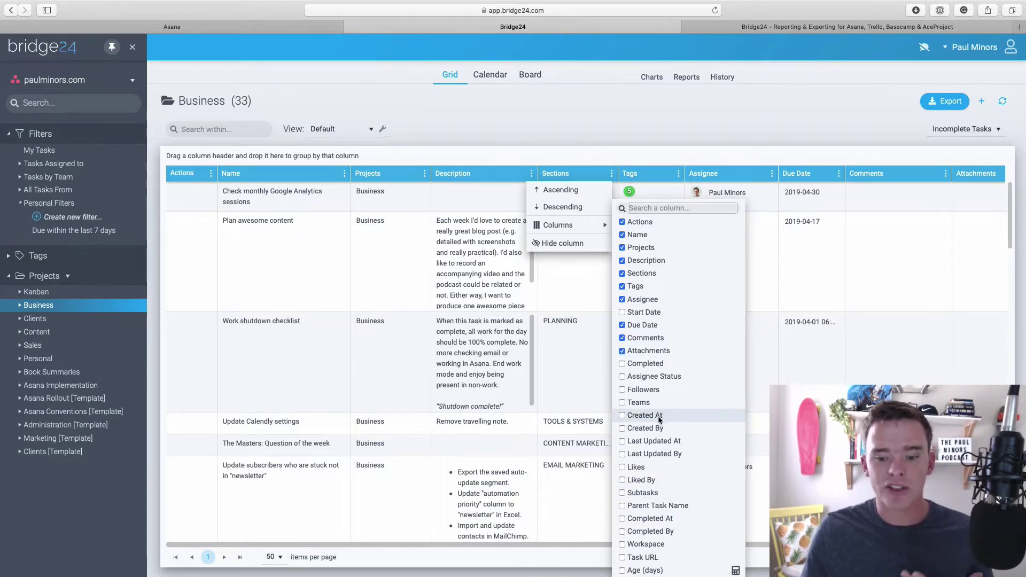
pyautogui.click(610, 150)
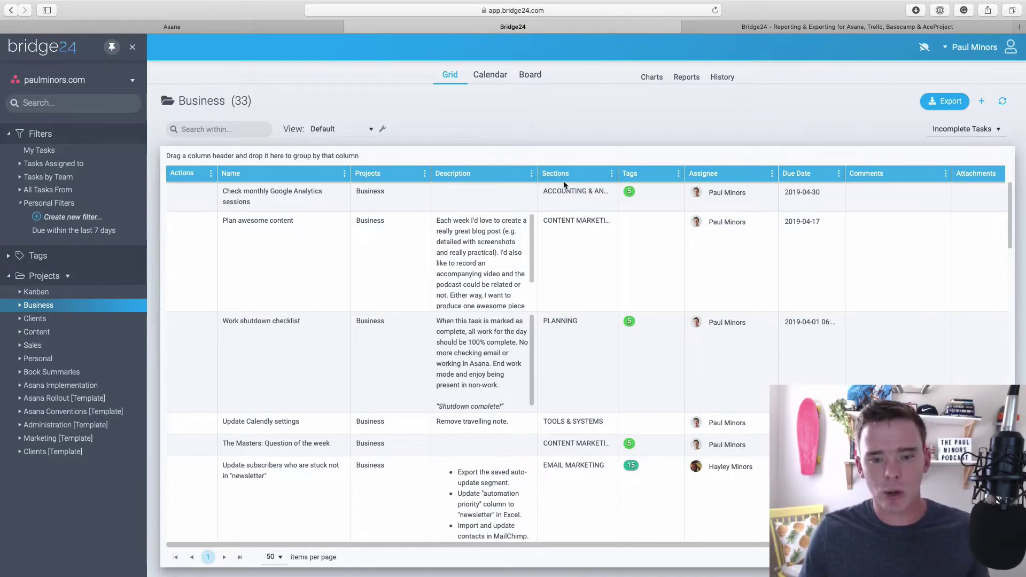
pyautogui.scroll(-2, 512, 309)
pyautogui.scroll(2, 513, 309)
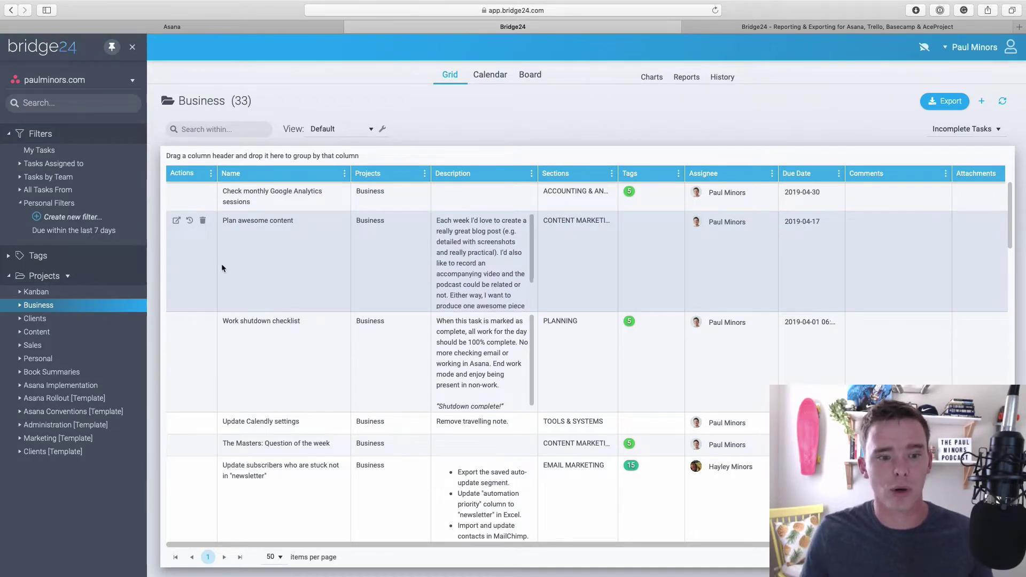
pyautogui.click(326, 269)
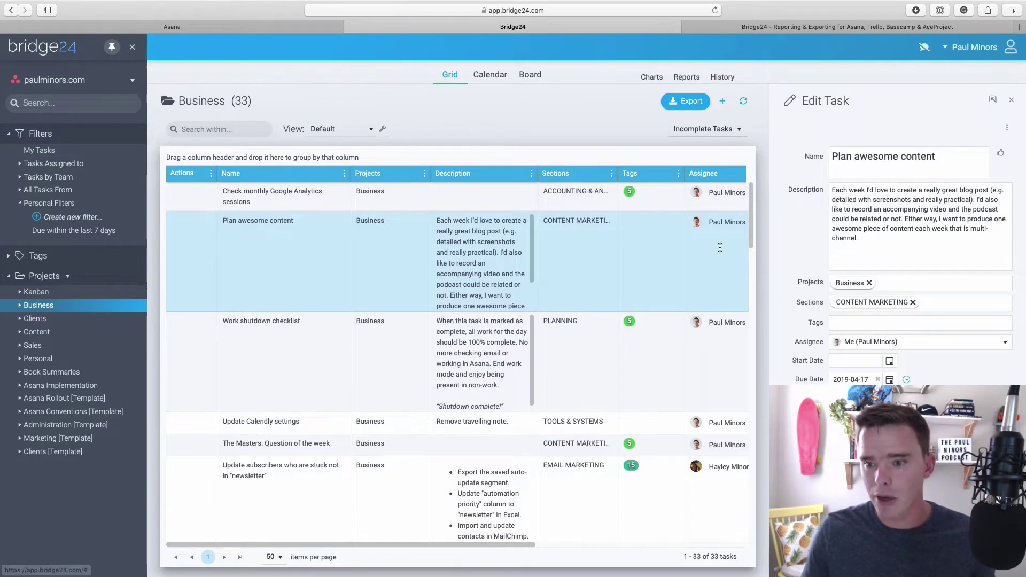
pyautogui.click(973, 251)
pyautogui.click(1011, 100)
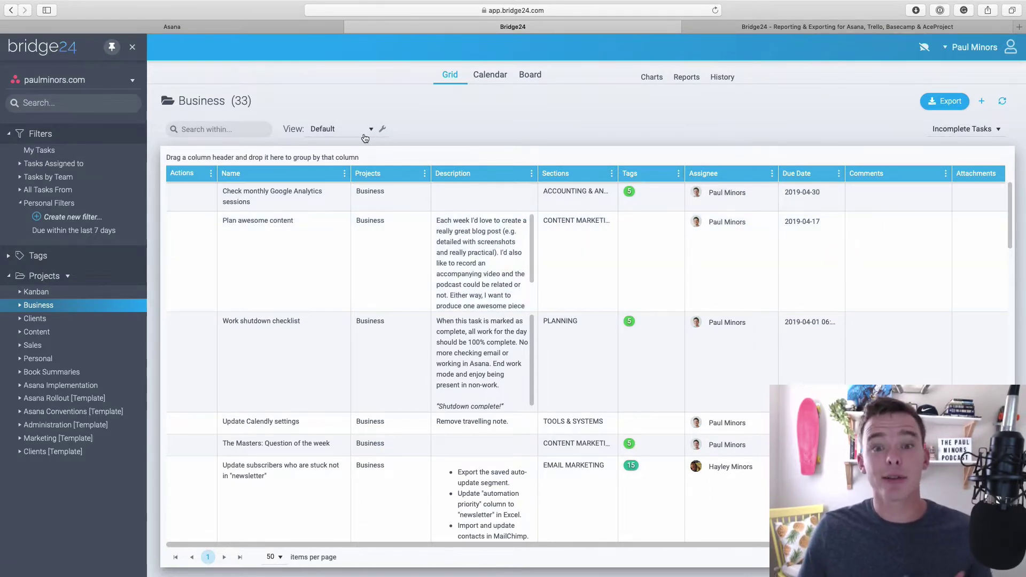
pyautogui.click(366, 131)
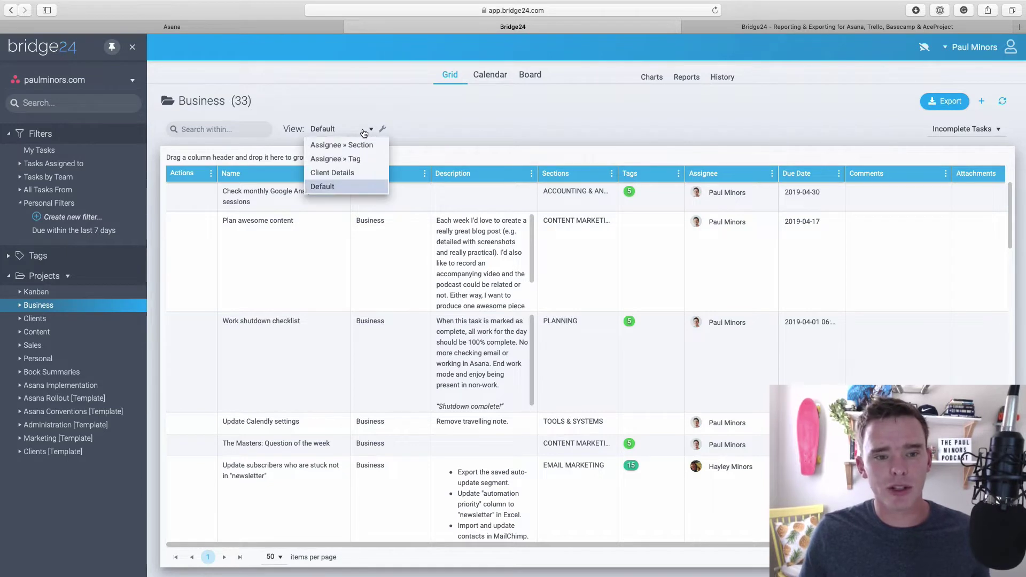
pyautogui.click(342, 160)
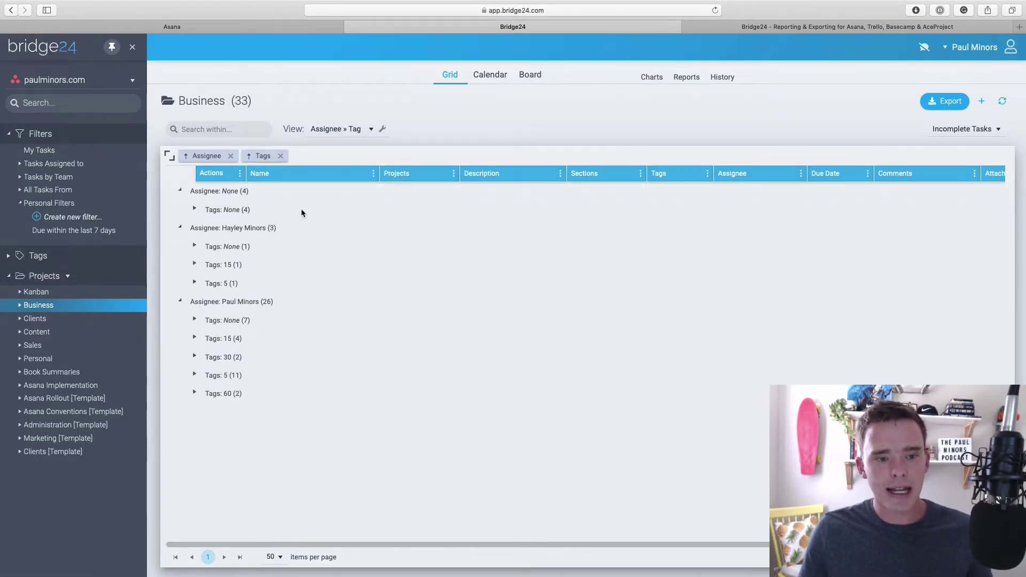
pyautogui.click(354, 131)
pyautogui.click(368, 186)
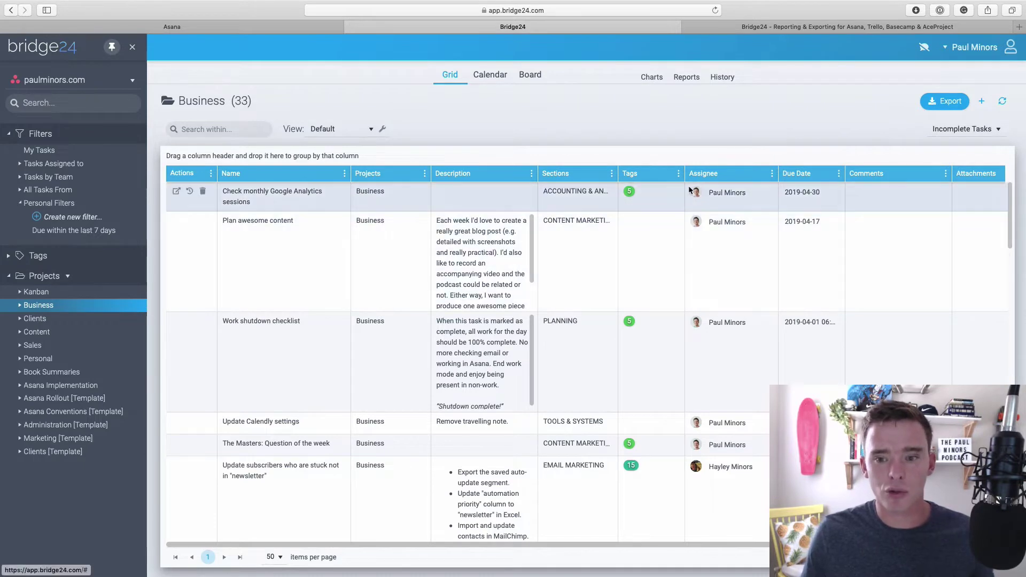
# Step: Group tasks by Assignee then Sections, expanding PLANNING, CONTENT MARKETING and EMAIL MARKETING groups
pyautogui.moveTo(718, 177); pyautogui.dragTo(203, 158)
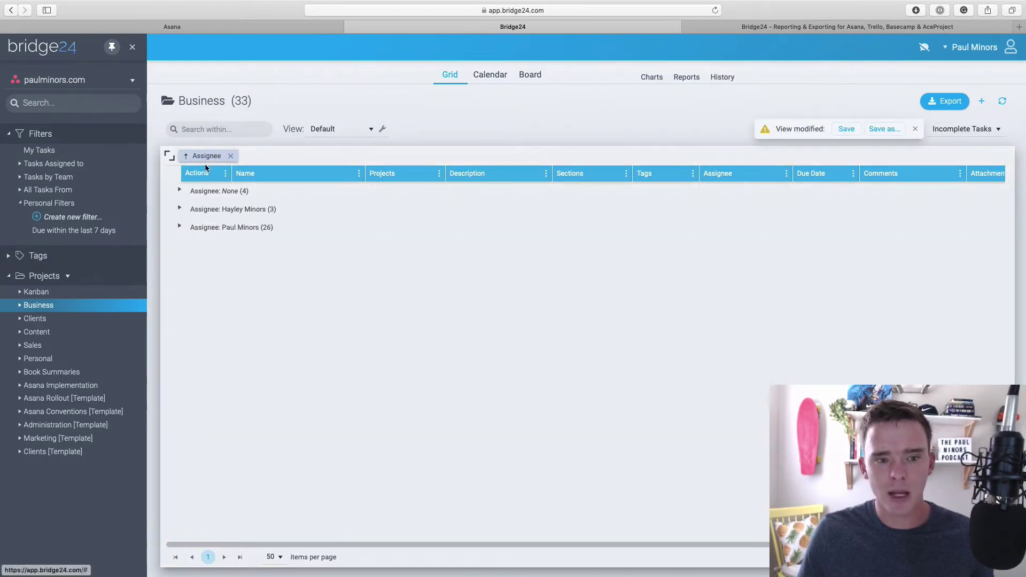
pyautogui.moveTo(590, 178); pyautogui.dragTo(316, 161)
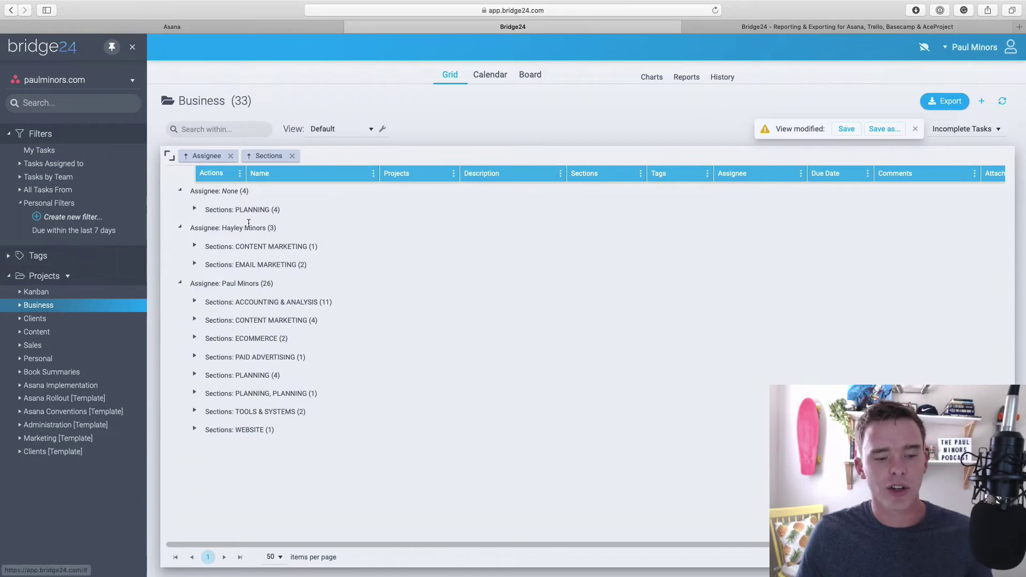
pyautogui.click(193, 209)
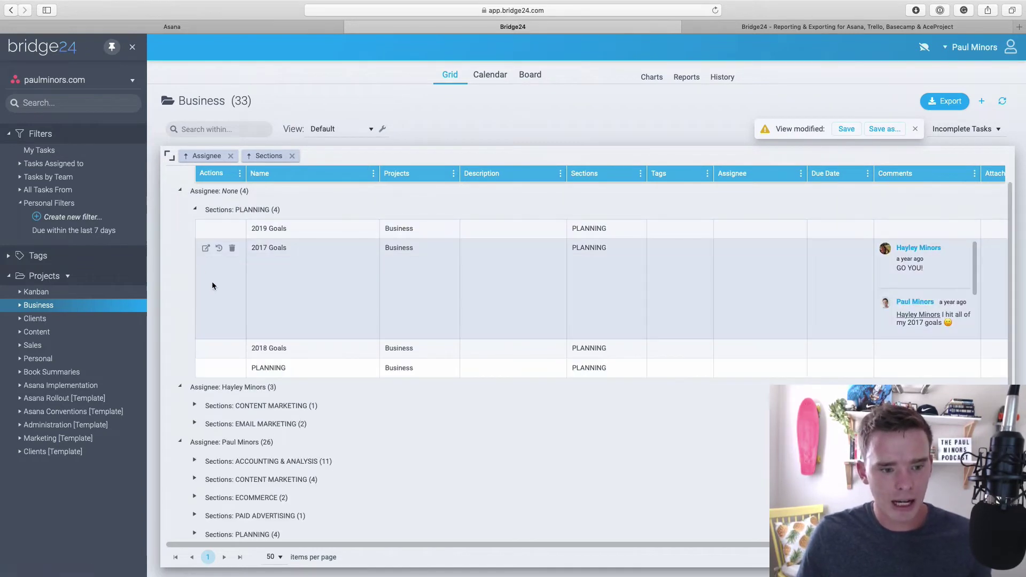
pyautogui.click(194, 407)
pyautogui.scroll(-3, 191, 393)
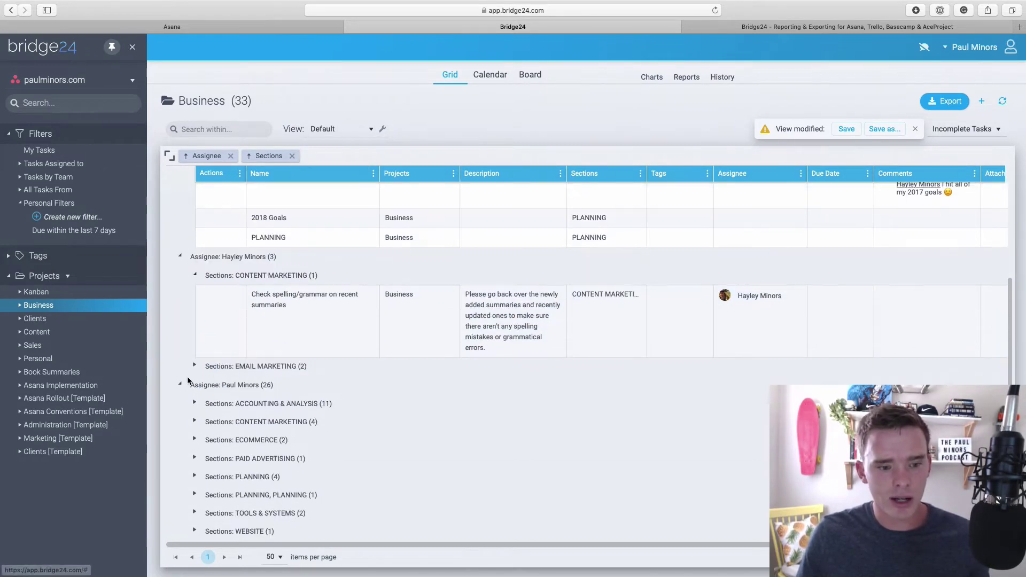
pyautogui.click(194, 367)
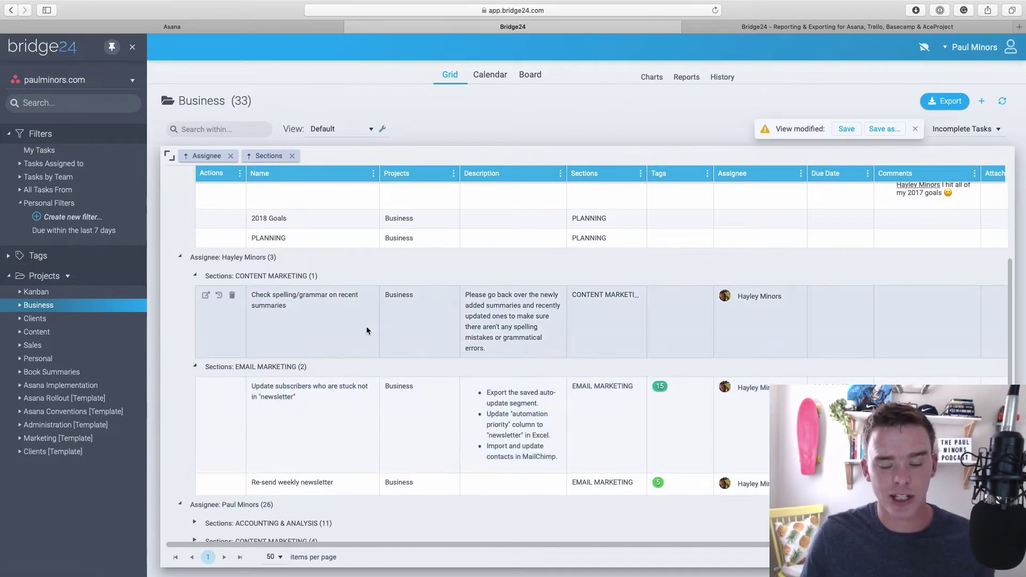
pyautogui.scroll(3, 464, 358)
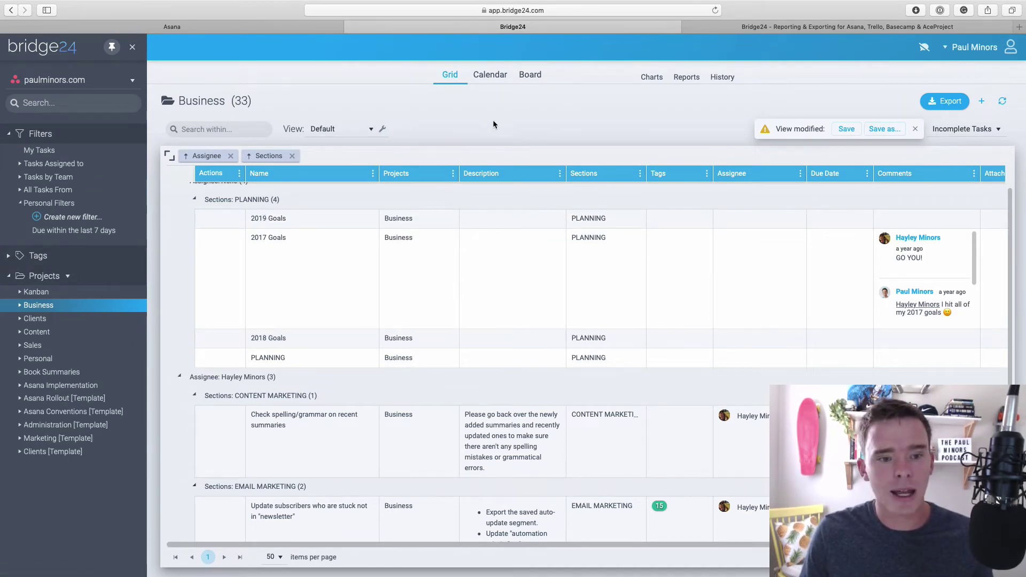
# Step: Try the saved Assignee » Tag view, then switch to Assignee » Section
pyautogui.click(350, 130)
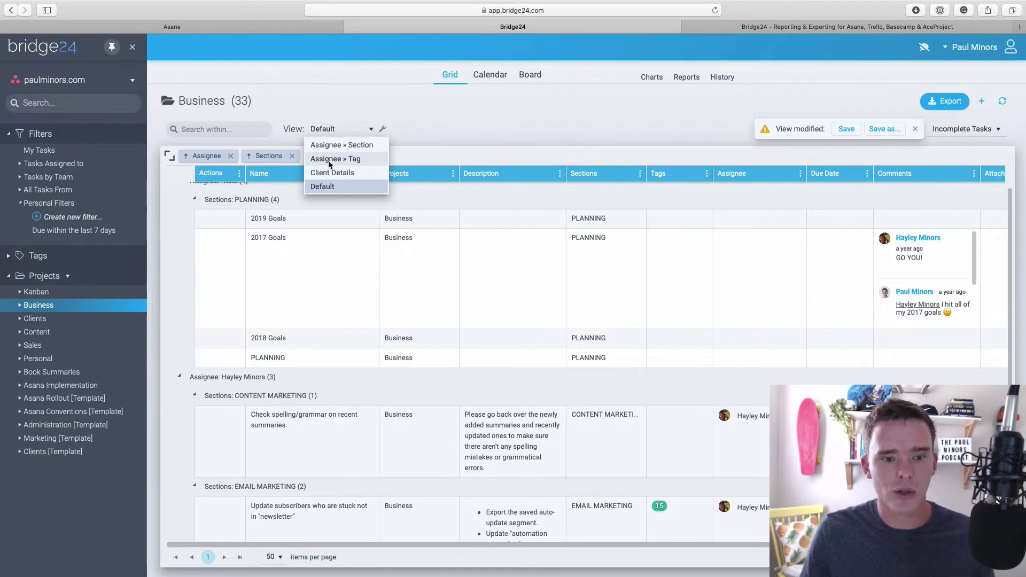
pyautogui.click(365, 160)
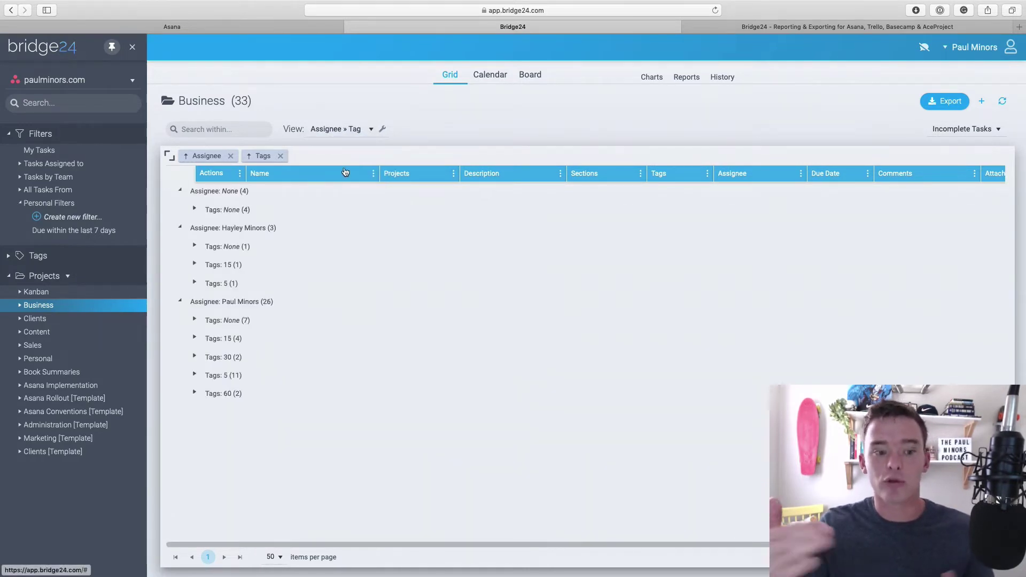
pyautogui.click(359, 136)
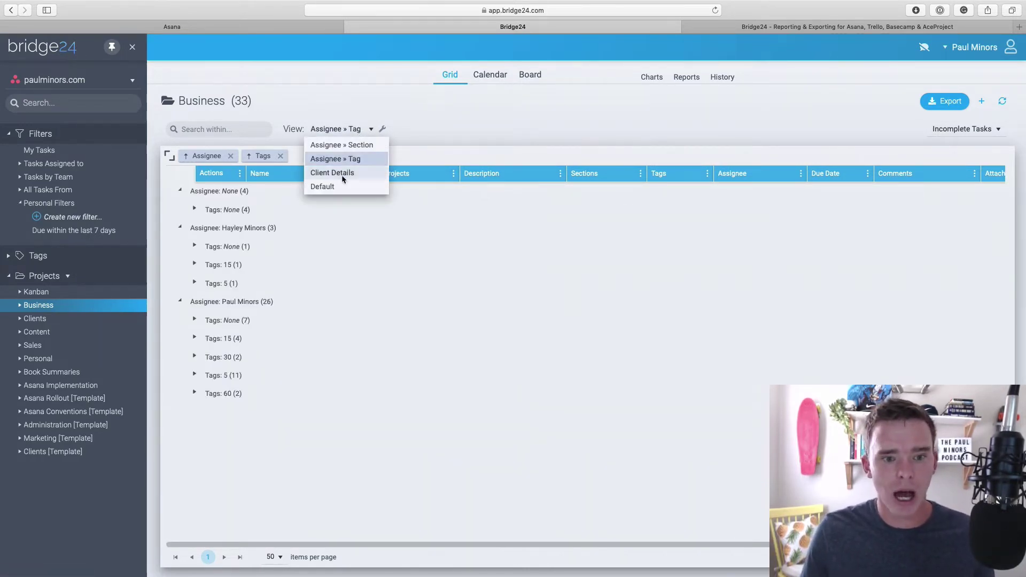
pyautogui.click(336, 146)
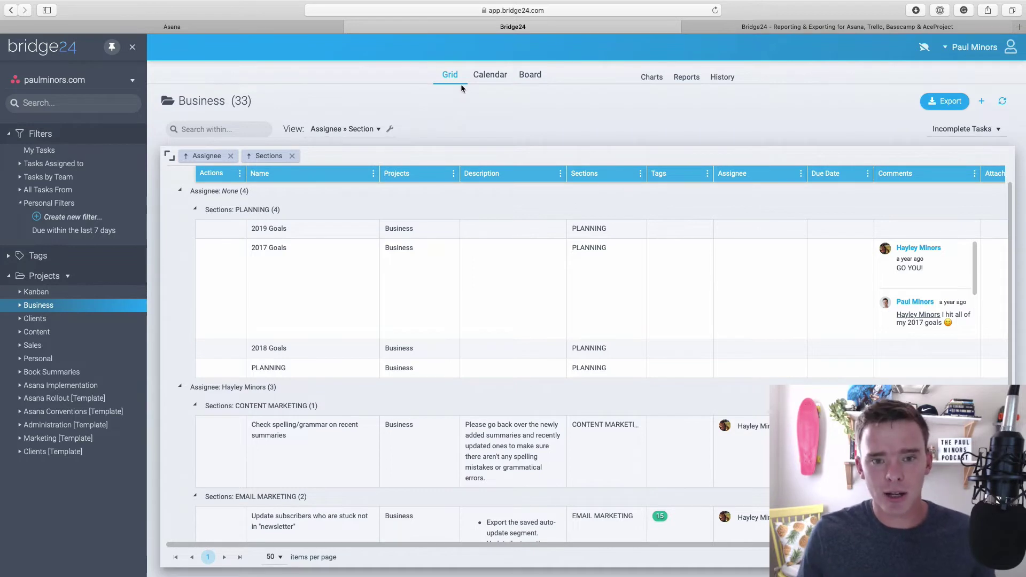
# Step: Glance at the Calendar, then show the tasks on the Board and scroll across sections
pyautogui.click(491, 80)
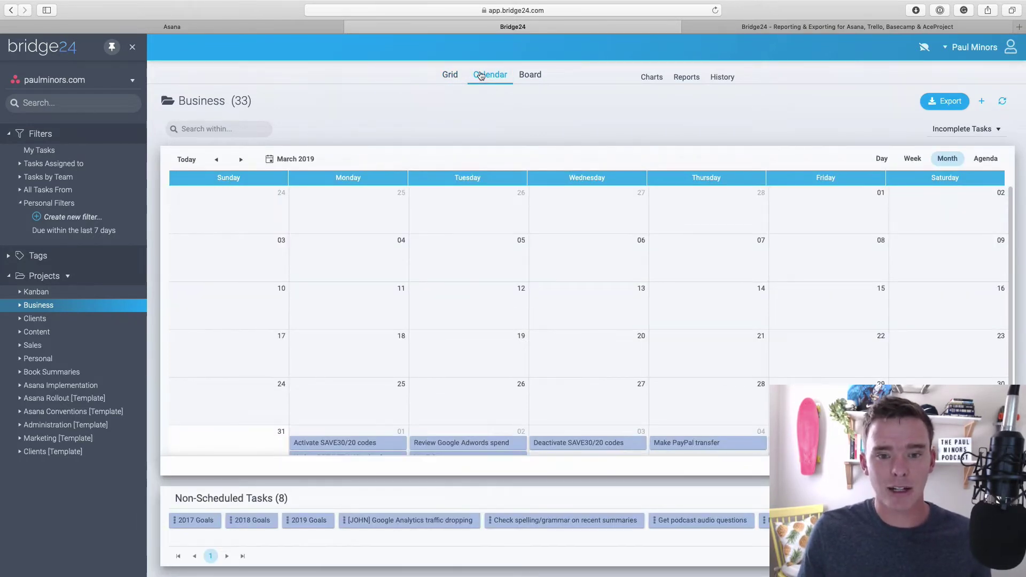
pyautogui.click(541, 78)
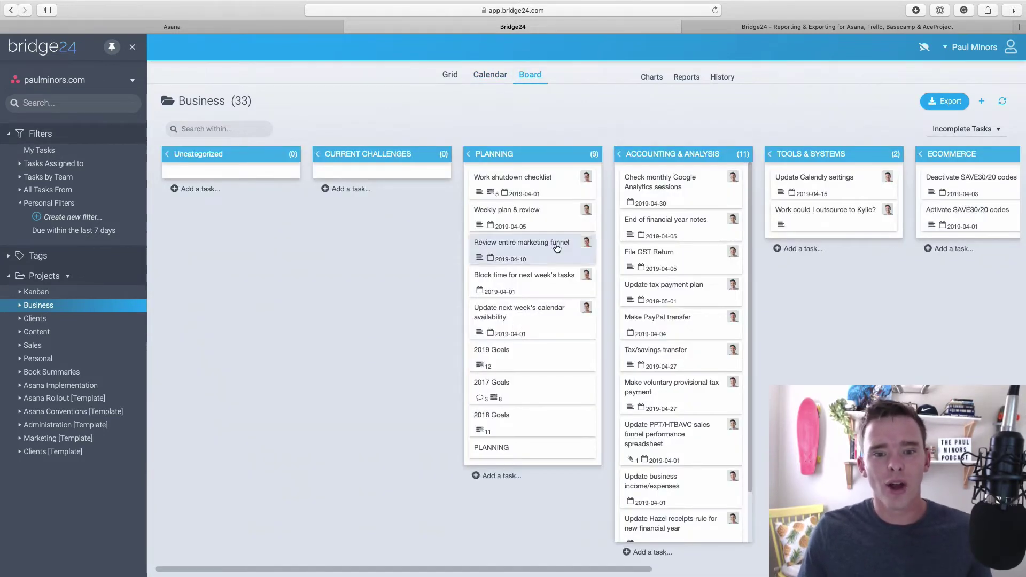
pyautogui.hscroll(5, 555, 247)
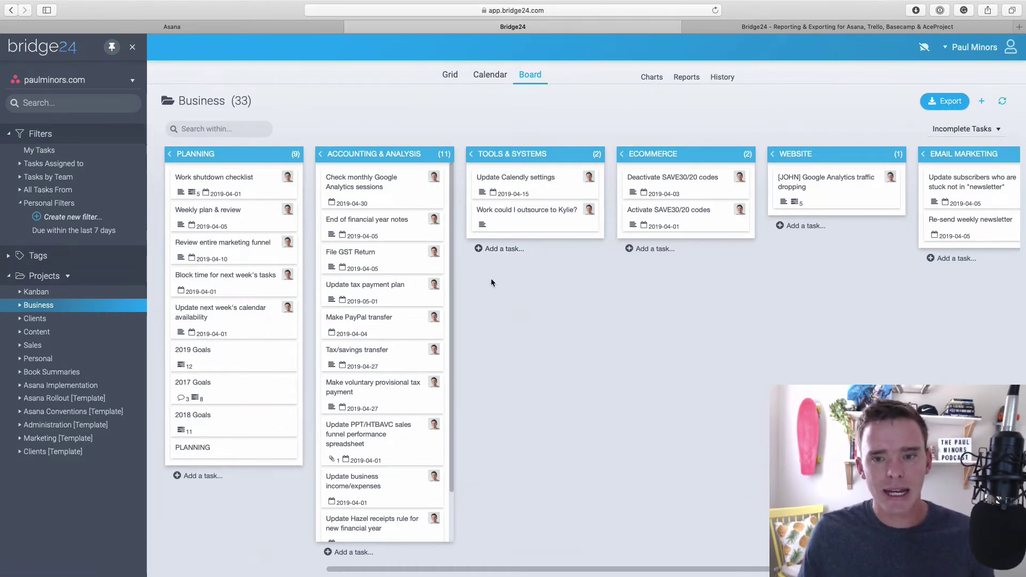
# Step: Show the tasks as charts at size 10 and inspect the due-date pie slices
pyautogui.click(653, 78)
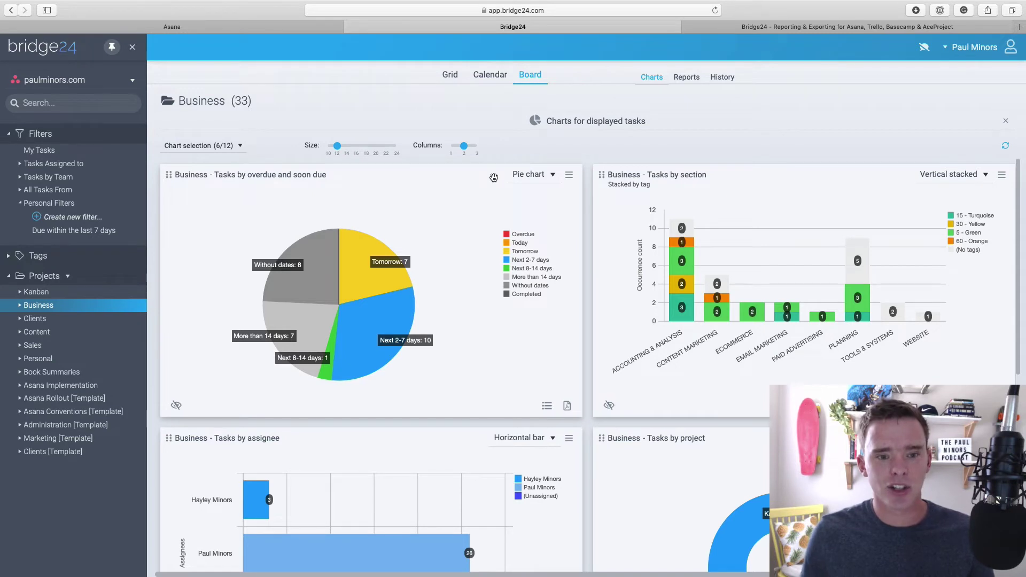
pyautogui.moveTo(337, 146)
pyautogui.mouseDown()
pyautogui.moveTo(328, 145)
pyautogui.moveTo(337, 145)
pyautogui.mouseUp()
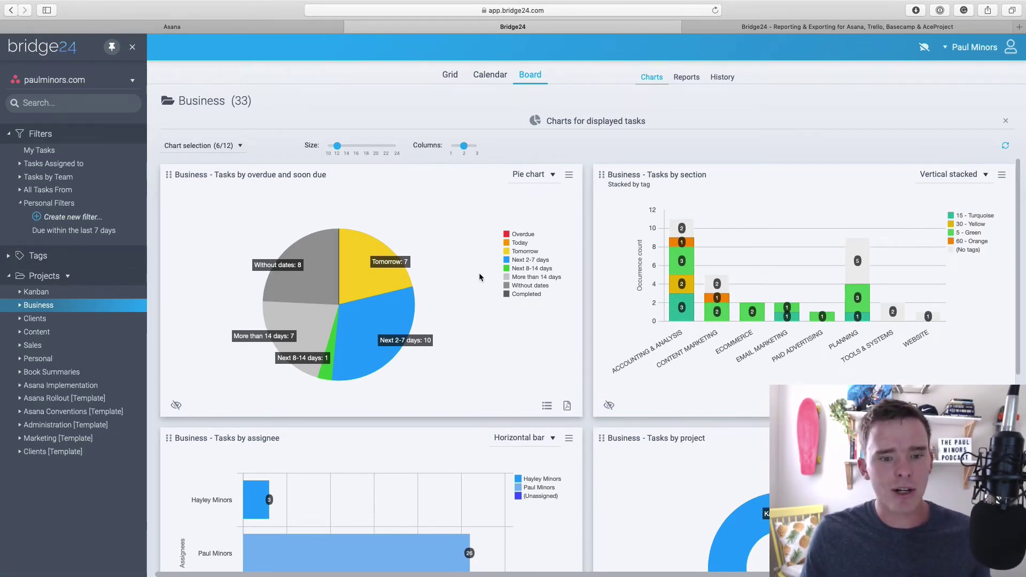
pyautogui.moveTo(365, 284)
pyautogui.moveTo(376, 330)
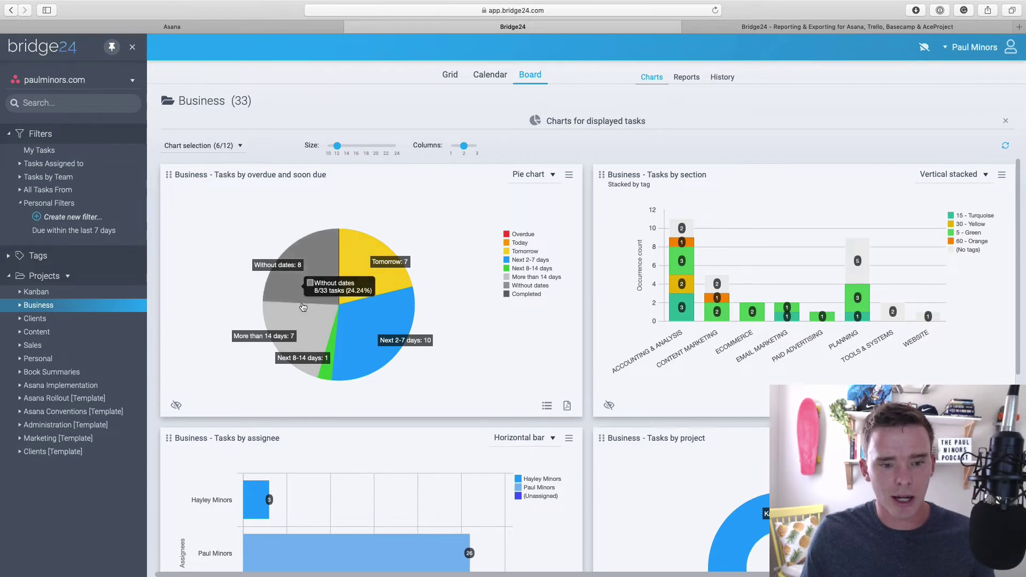
pyautogui.moveTo(356, 307)
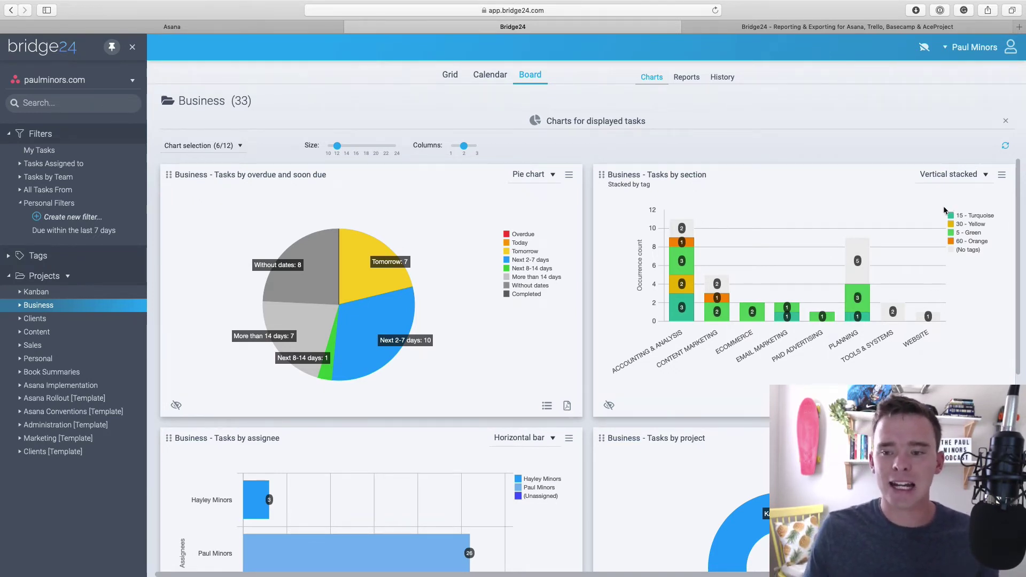
# Step: Change the tasks-by-section chart's Stack by option from Tag to Assignee
pyautogui.click(1001, 177)
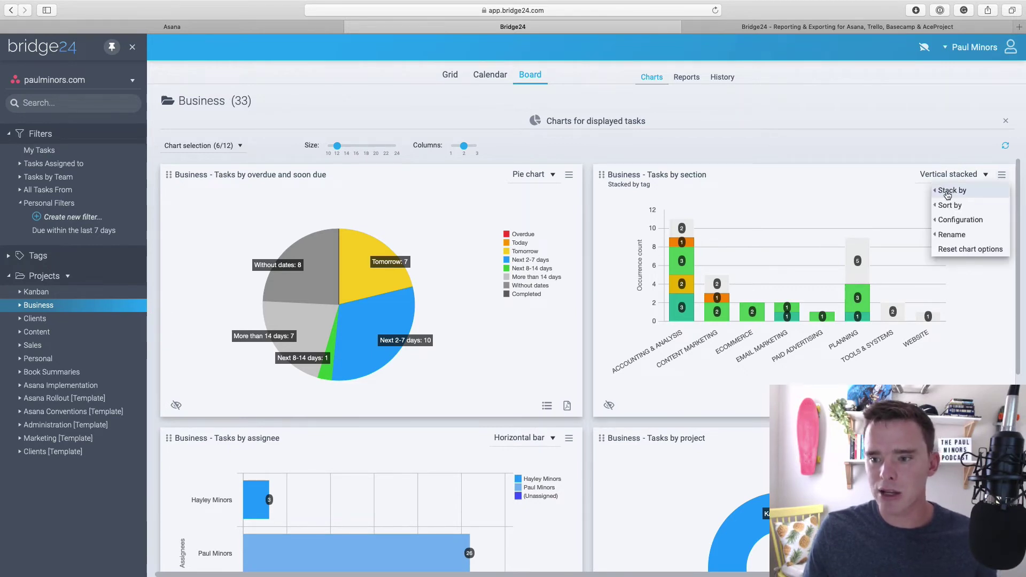
pyautogui.moveTo(947, 195)
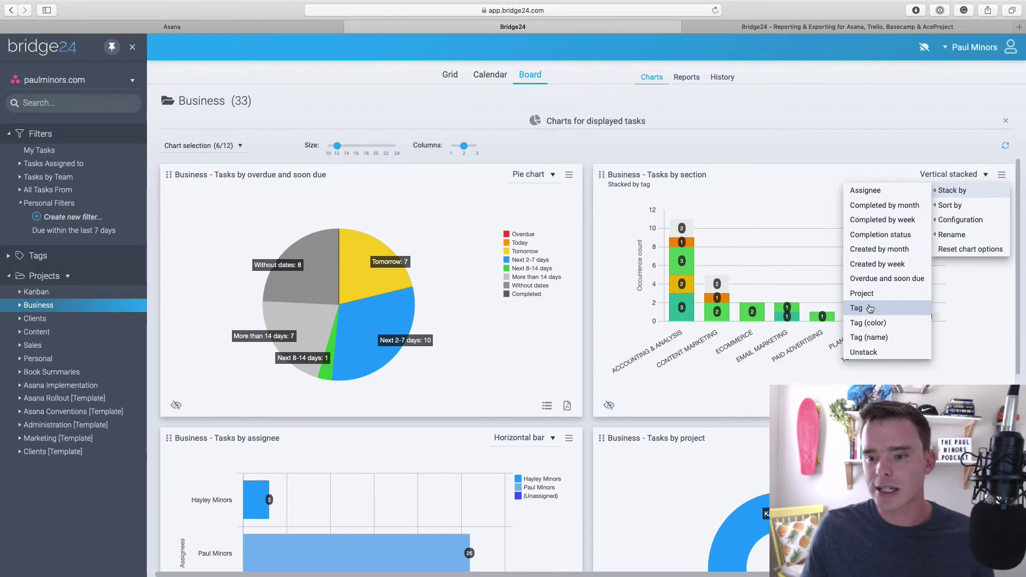
pyautogui.click(866, 191)
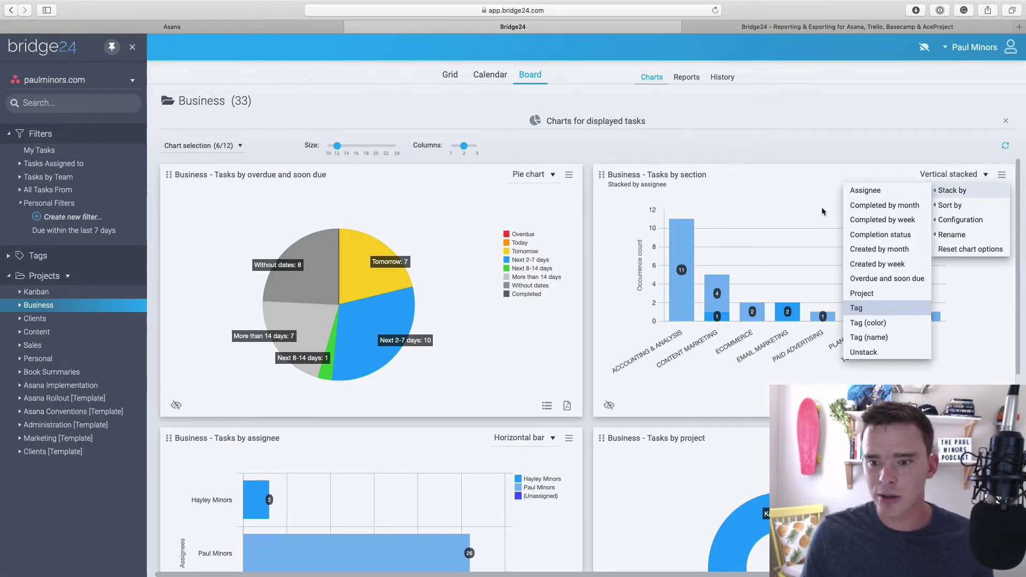
pyautogui.click(880, 226)
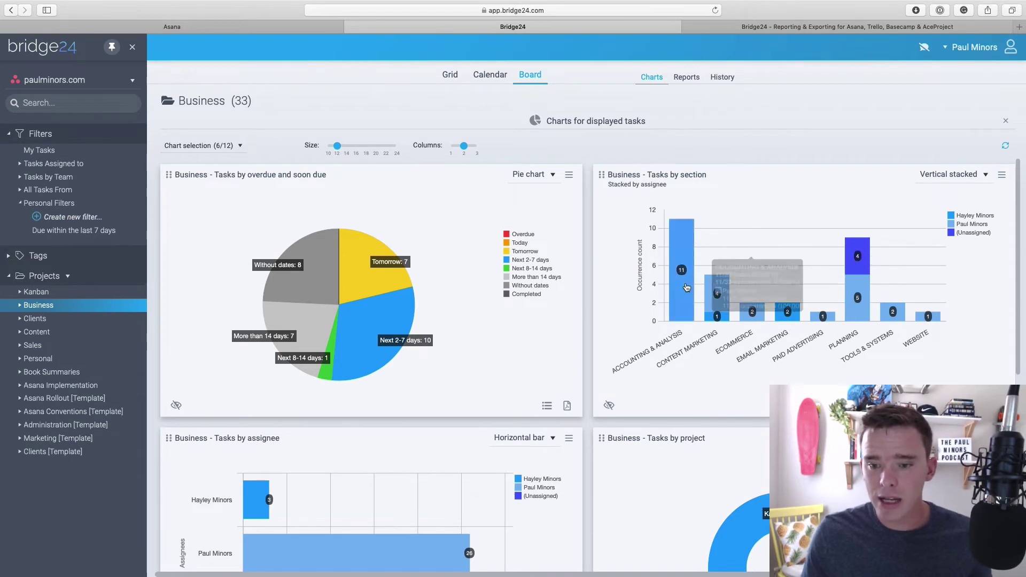
pyautogui.click(871, 259)
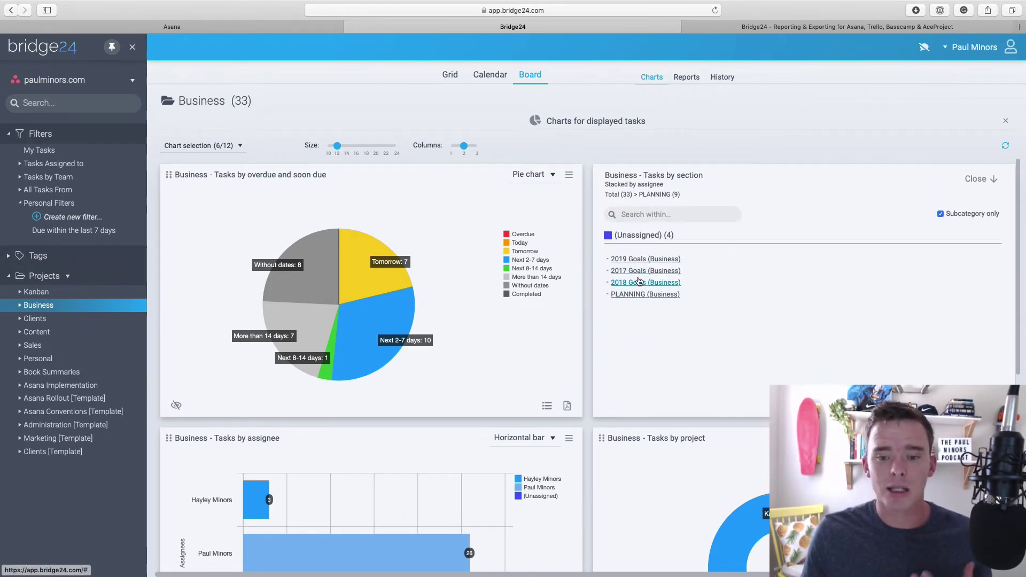
pyautogui.click(369, 332)
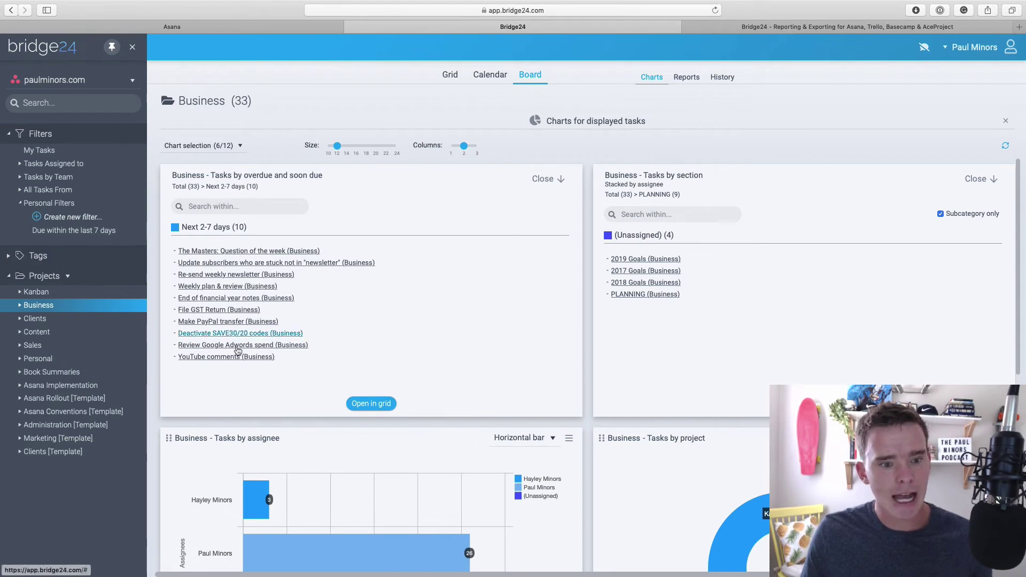
pyautogui.click(535, 179)
pyautogui.click(968, 181)
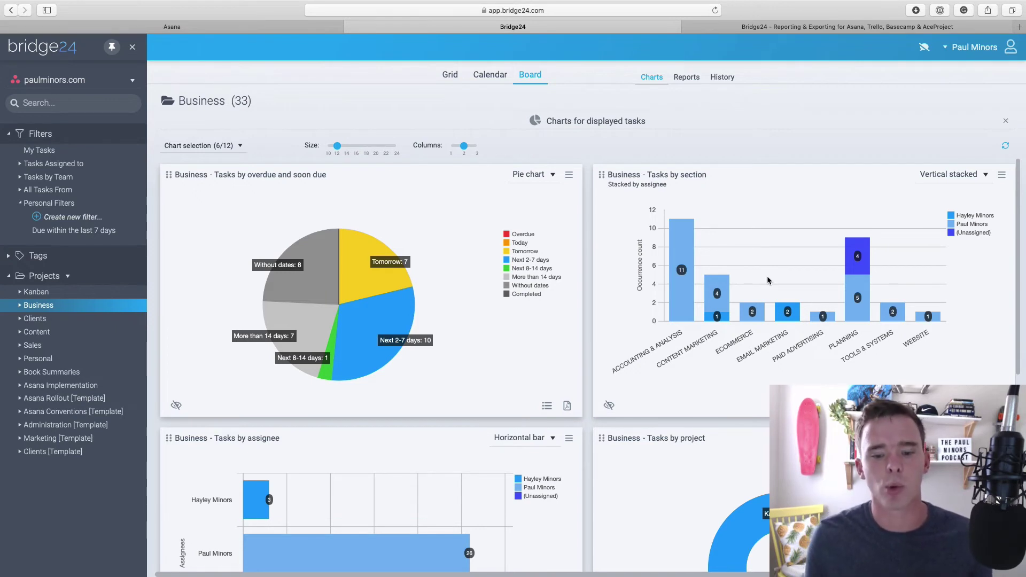
pyautogui.scroll(-5, 770, 276)
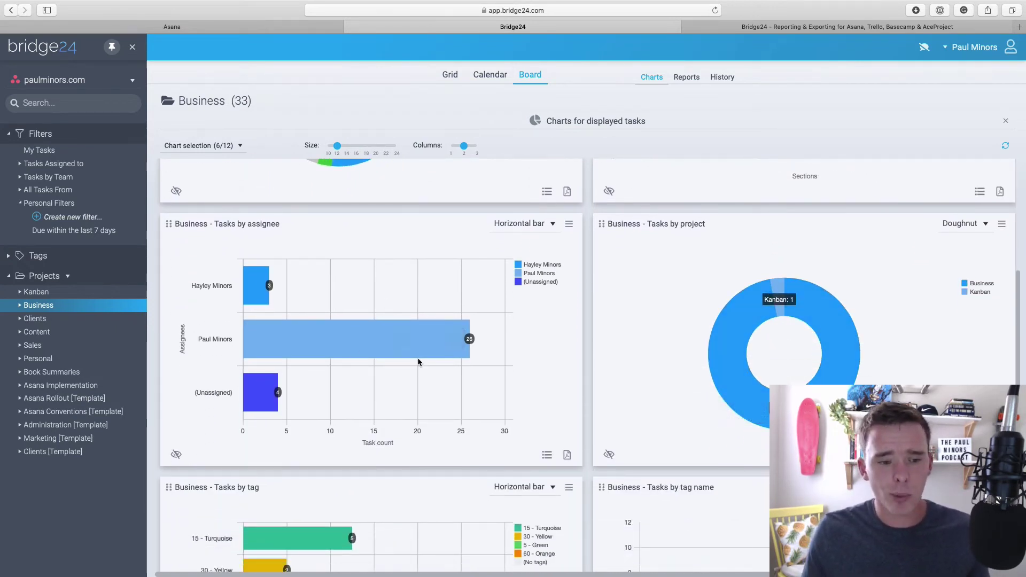
pyautogui.scroll(-2, 335, 343)
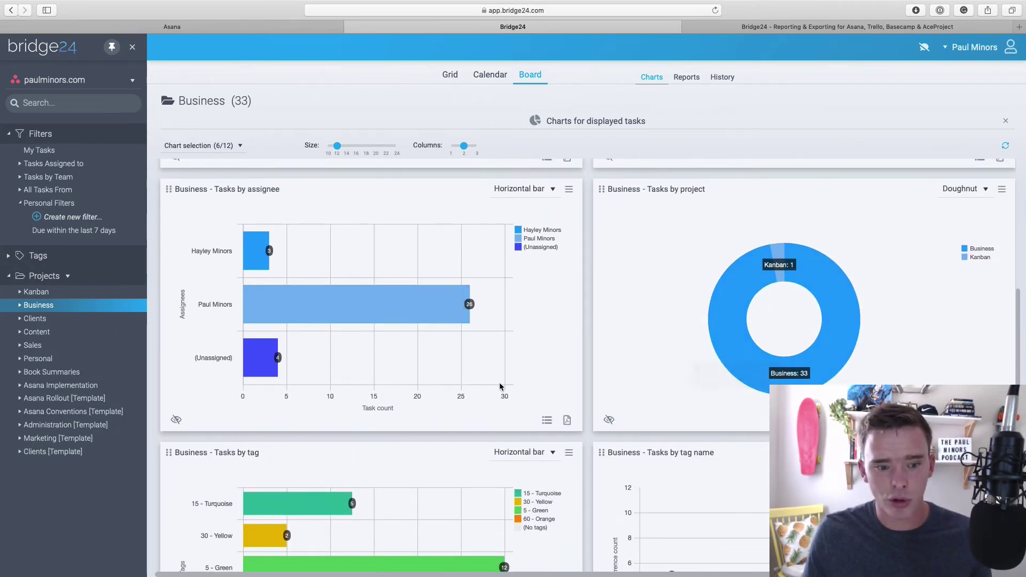
pyautogui.scroll(-3, 501, 386)
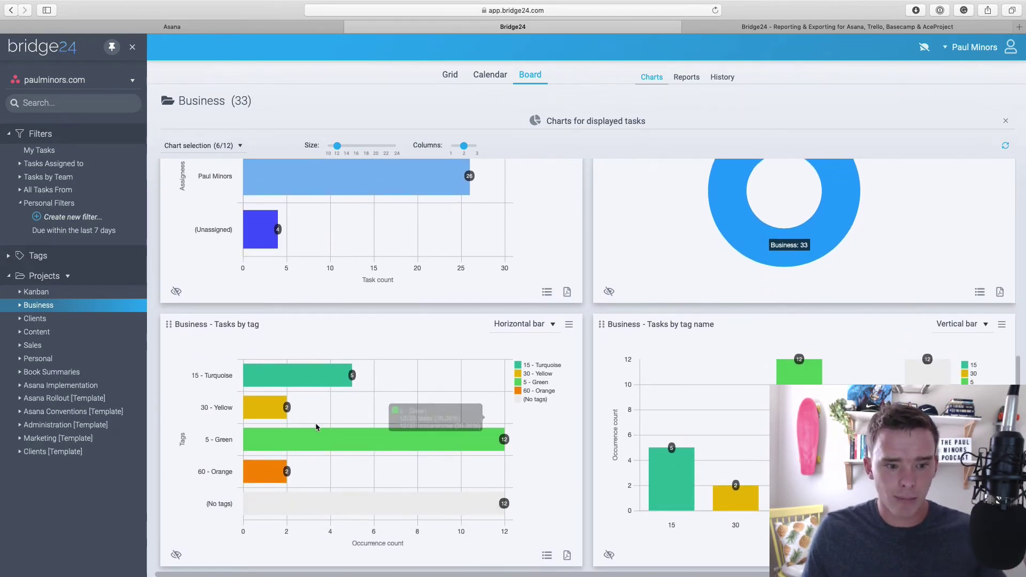
pyautogui.scroll(3, 426, 361)
pyautogui.scroll(5, 424, 369)
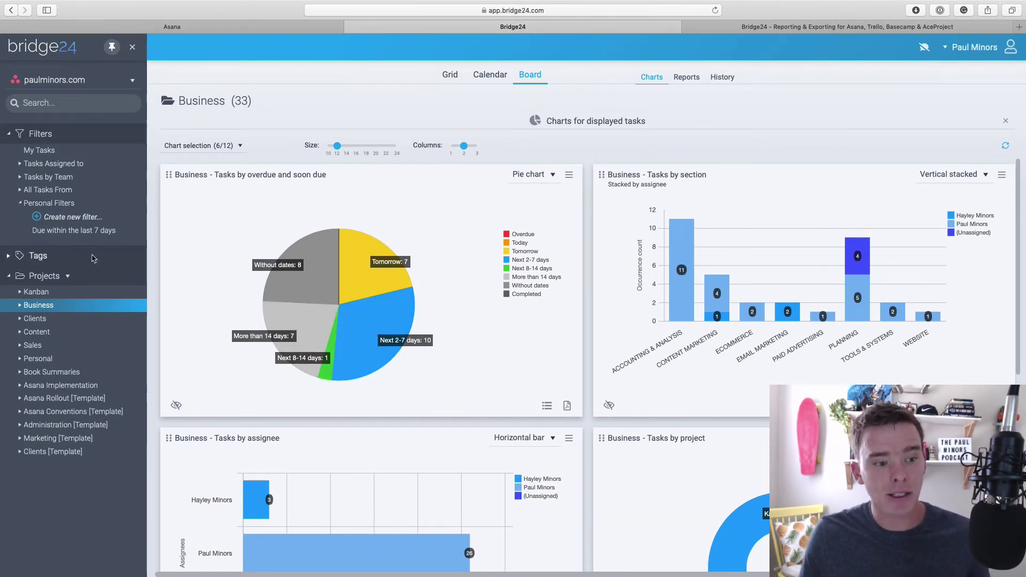
# Step: Apply the Due within the last 7 days filter and review its settings
pyautogui.click(83, 231)
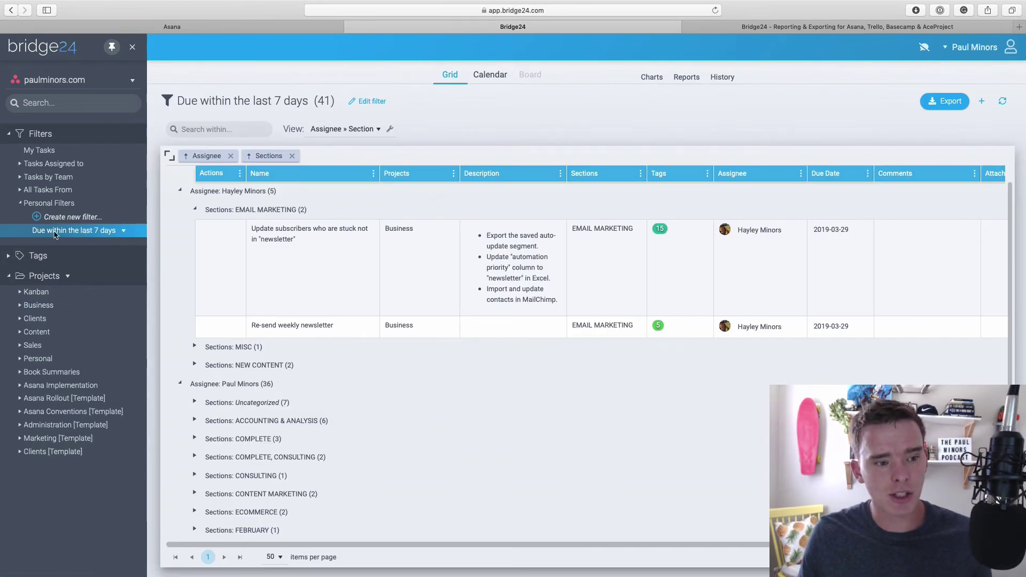
pyautogui.click(124, 232)
pyautogui.click(132, 241)
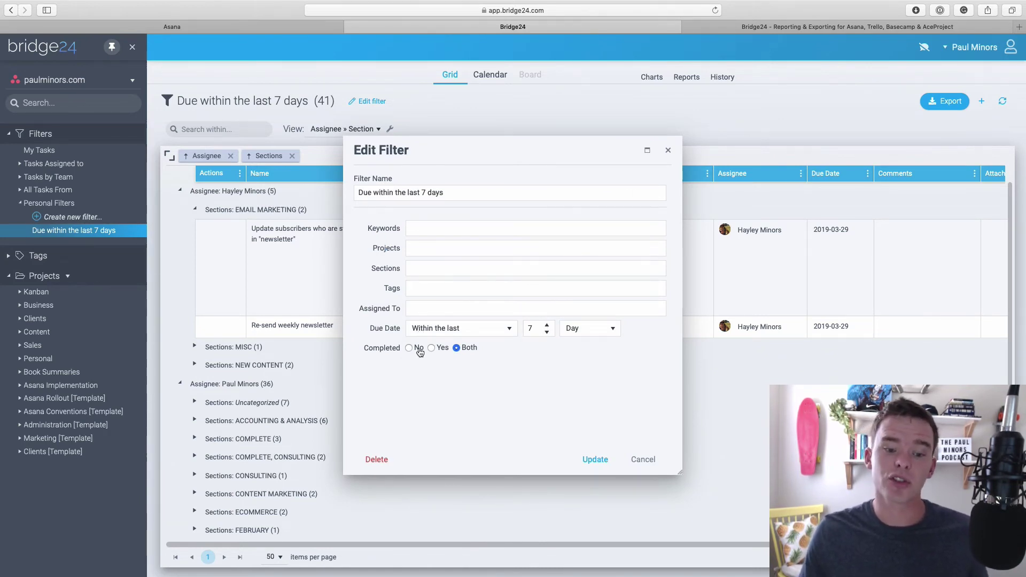
pyautogui.click(669, 150)
# Step: Browse charts for the filtered tasks, then go to the Business project's reports
pyautogui.click(657, 77)
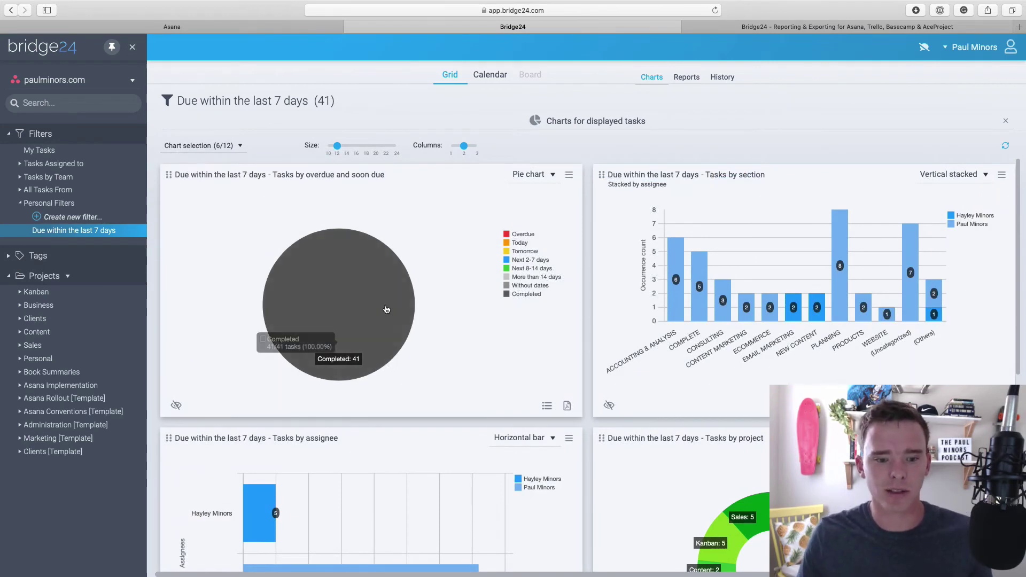
pyautogui.scroll(-5, 518, 395)
pyautogui.scroll(-3, 508, 397)
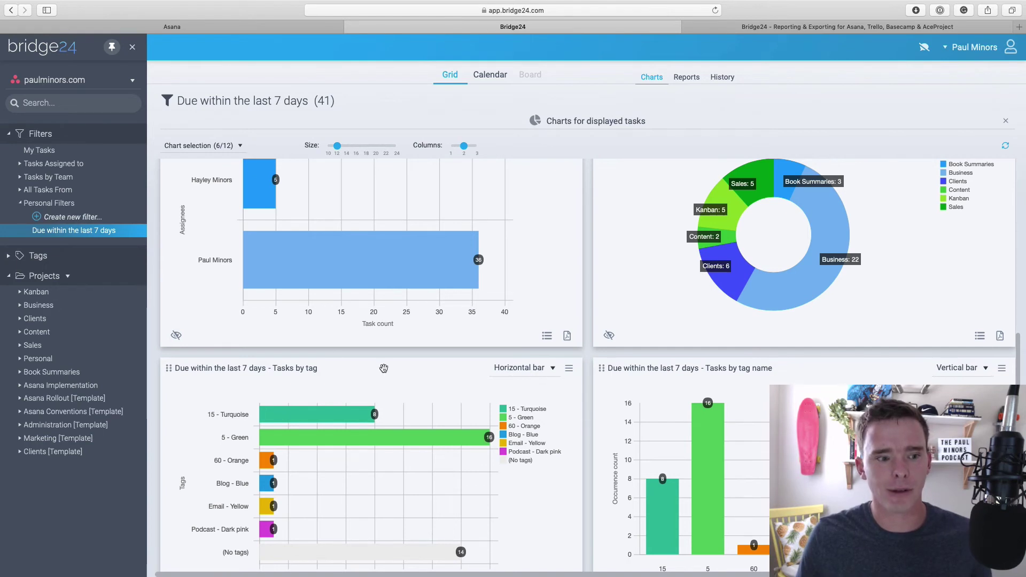
pyautogui.click(33, 308)
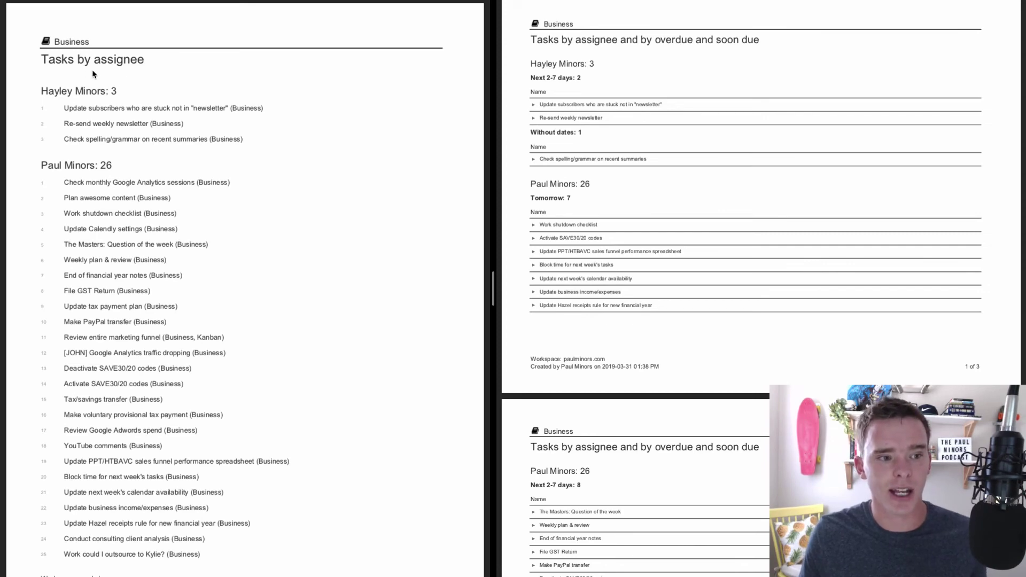
pyautogui.scroll(-4, 180, 205)
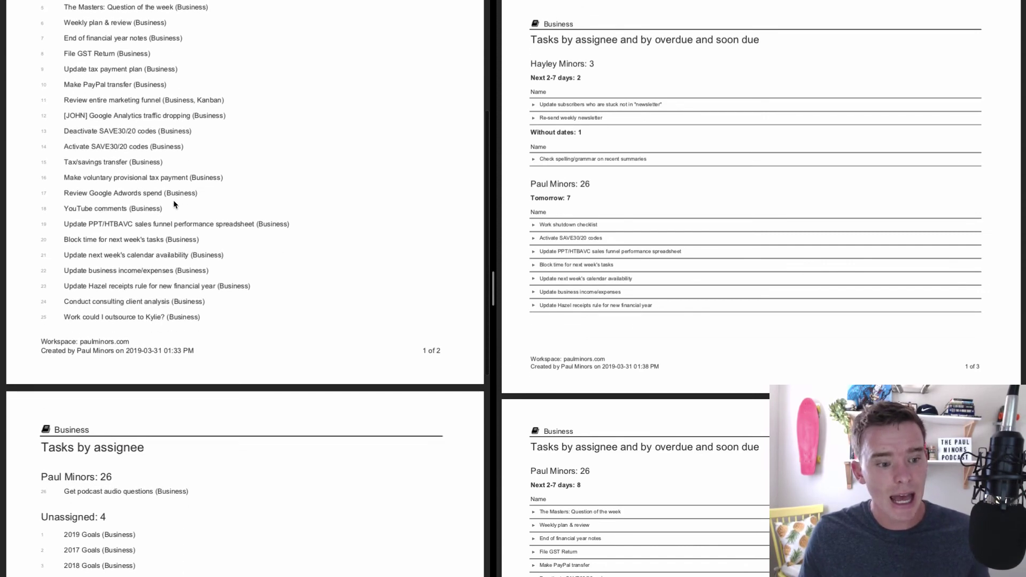
pyautogui.scroll(5, 173, 200)
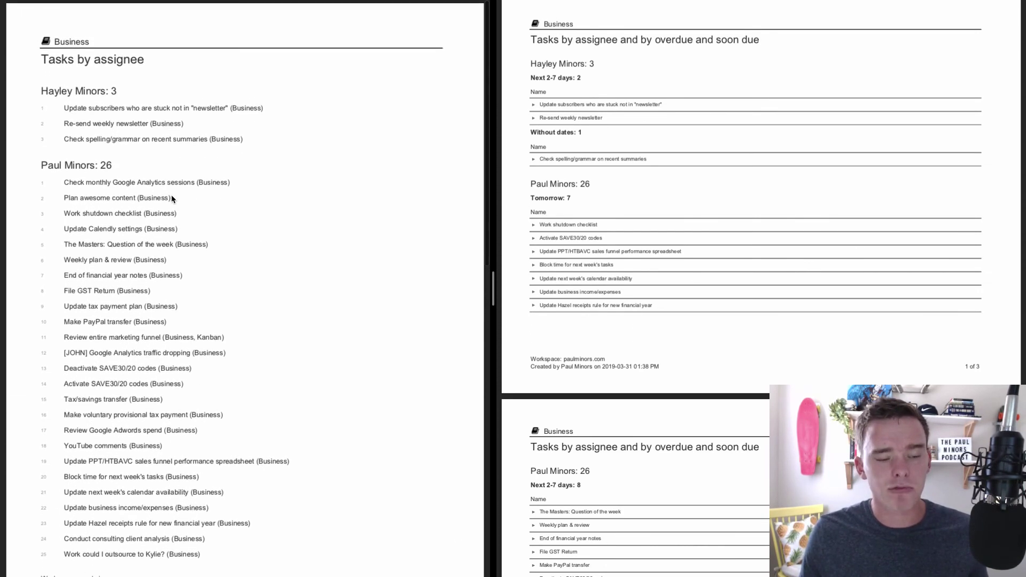
pyautogui.scroll(-10, 171, 198)
pyautogui.scroll(10, 172, 196)
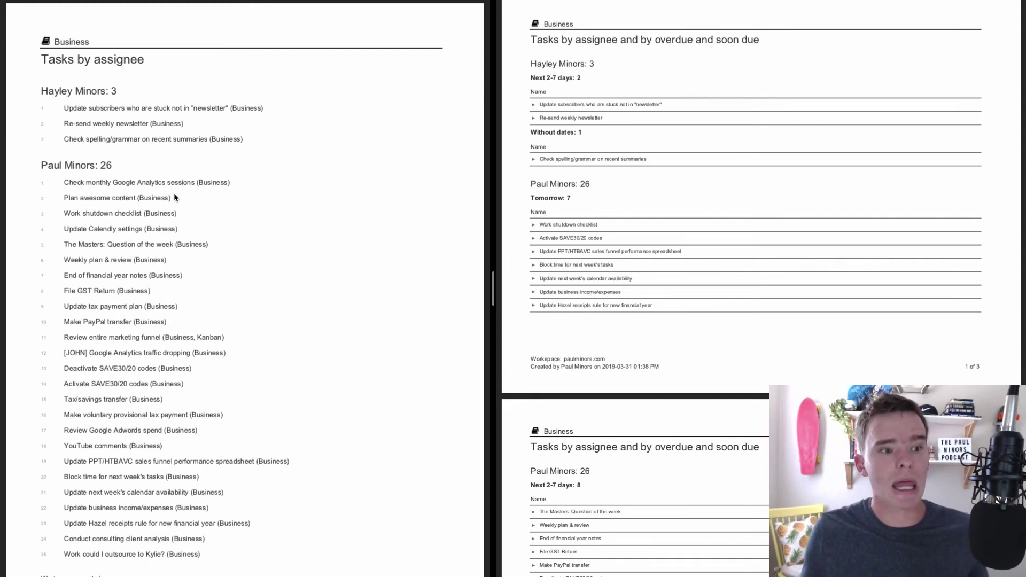
pyautogui.scroll(1, 630, 226)
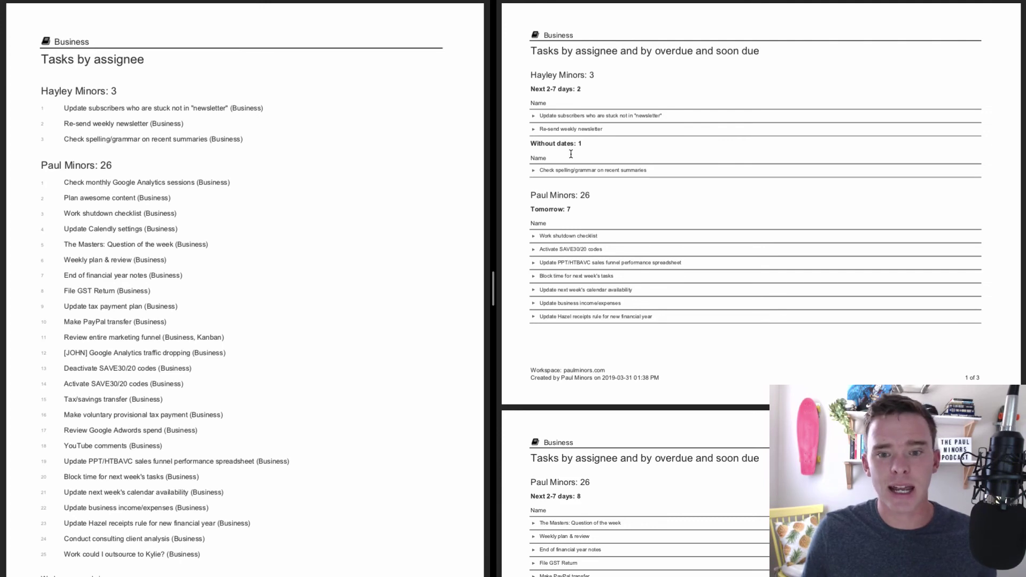
pyautogui.scroll(-3, 666, 200)
pyautogui.scroll(-10, 663, 177)
pyautogui.scroll(12, 664, 151)
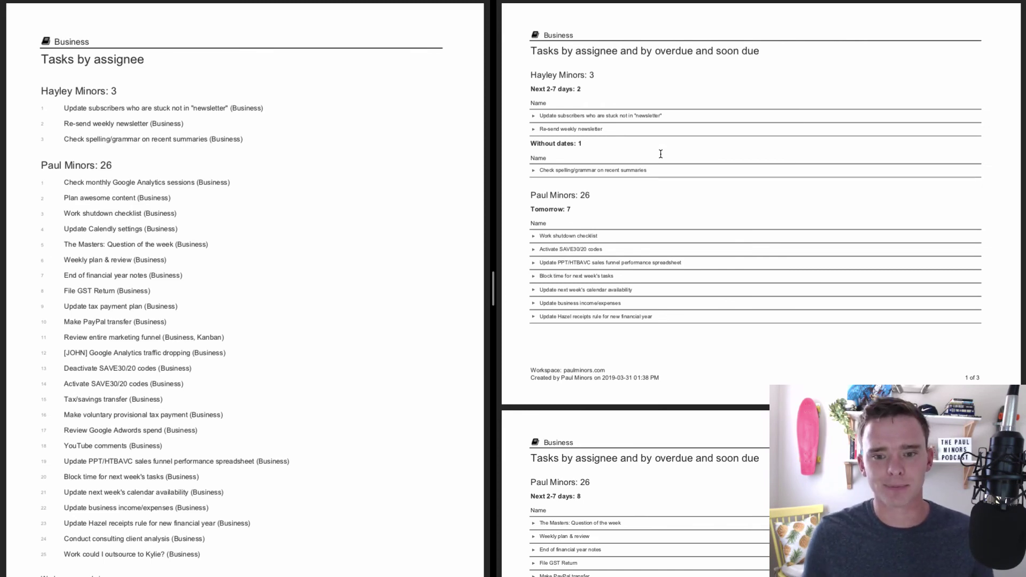
pyautogui.hotkey('ctrl', 'Right')
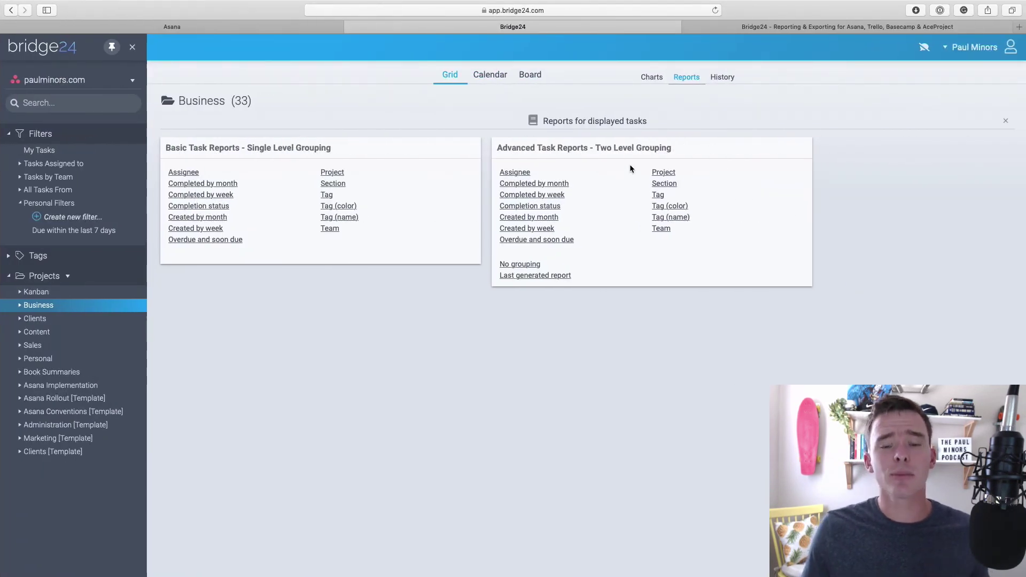
# Step: Go to the bridge24.com website and open its Pricing page
pyautogui.click(783, 28)
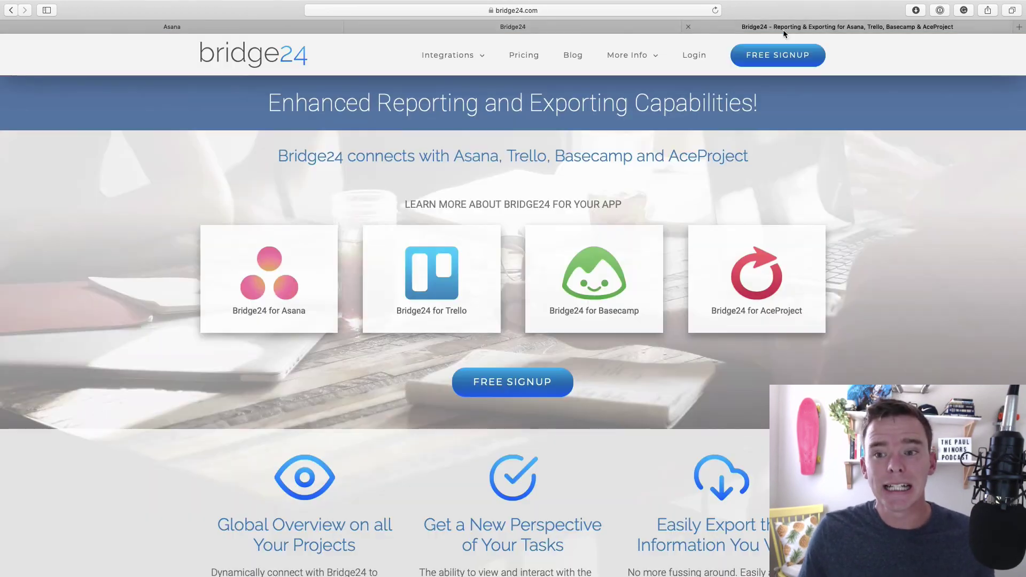
pyautogui.click(532, 57)
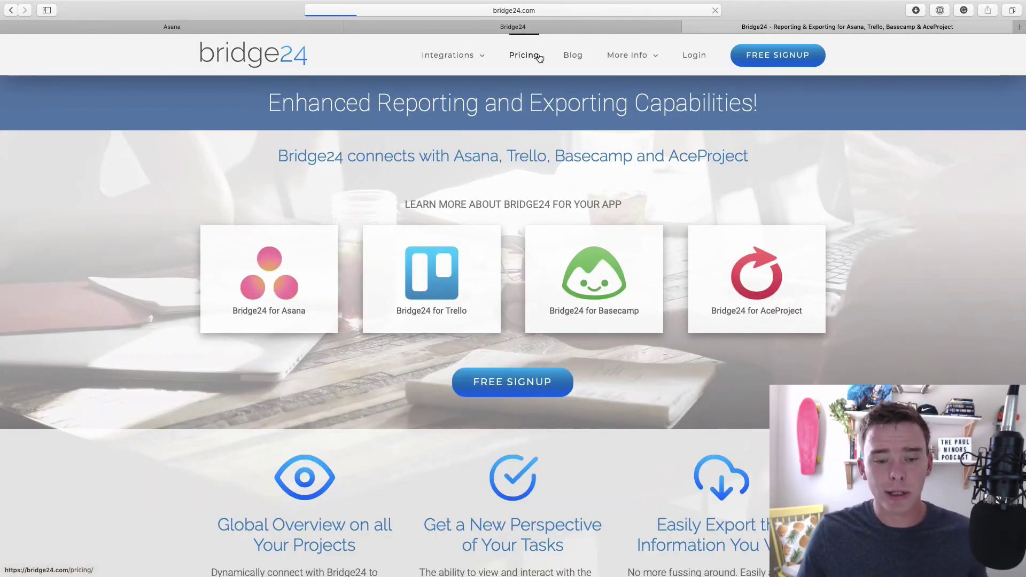